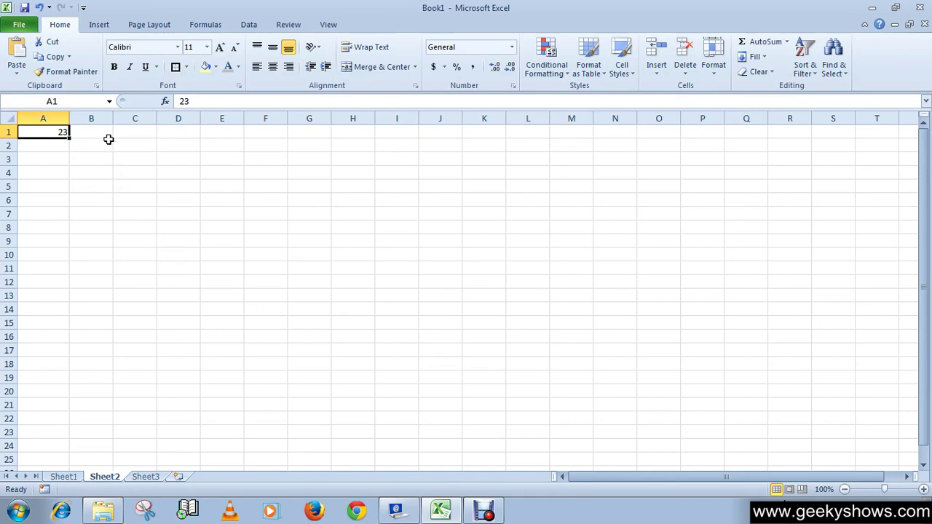
Zoom Sheet2 in to 180% so the 23 in A1 is larger
click(923, 489)
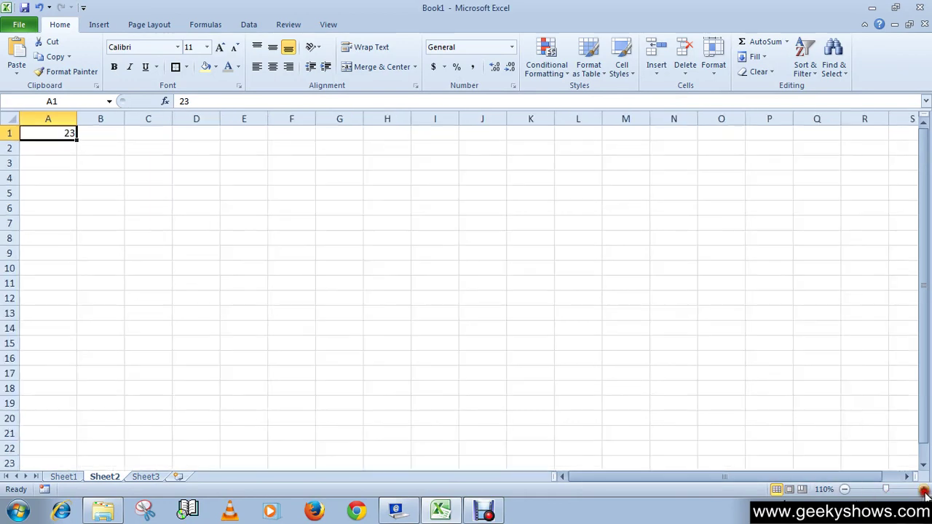
click(923, 490)
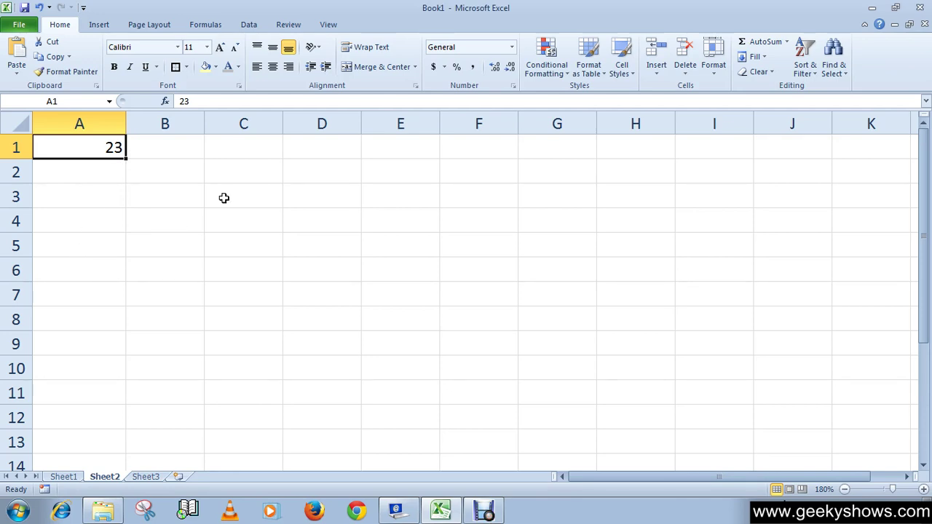
Apply Currency format to A1 so 23 displays as $23.00
click(512, 49)
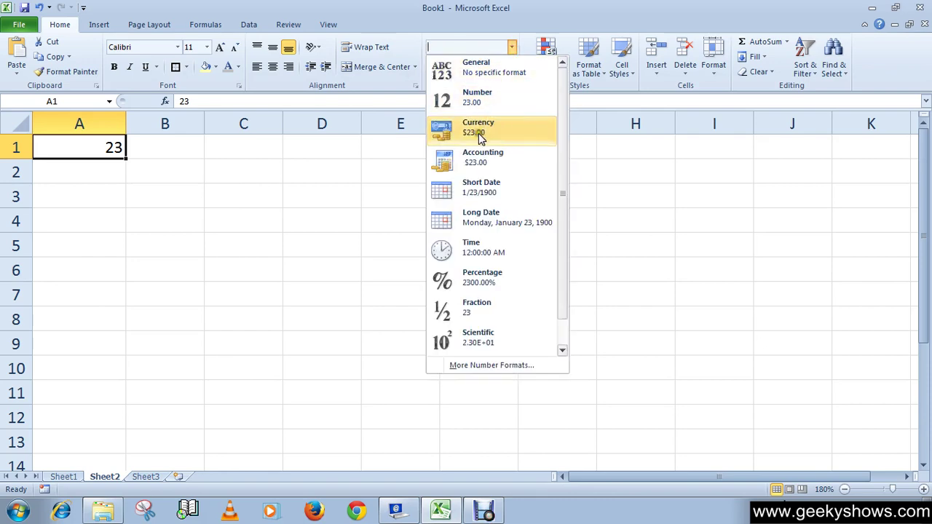
click(498, 139)
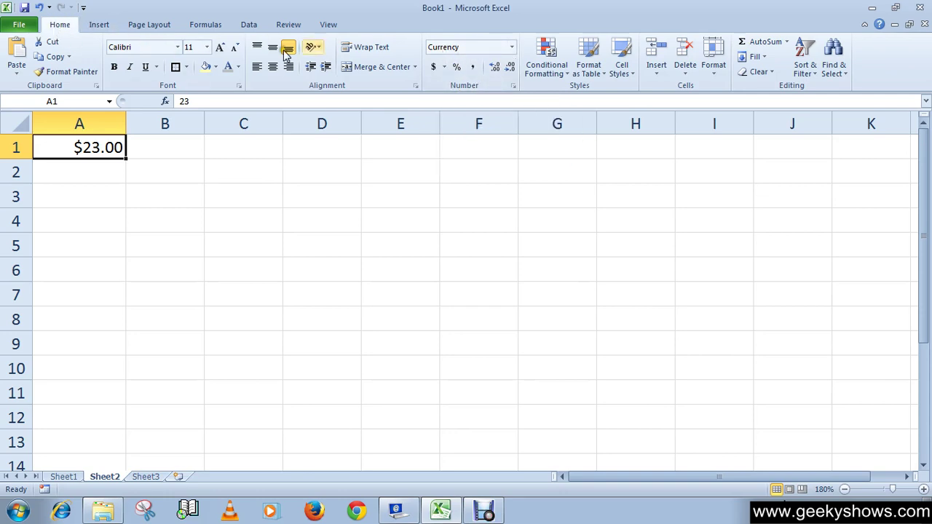
click(511, 47)
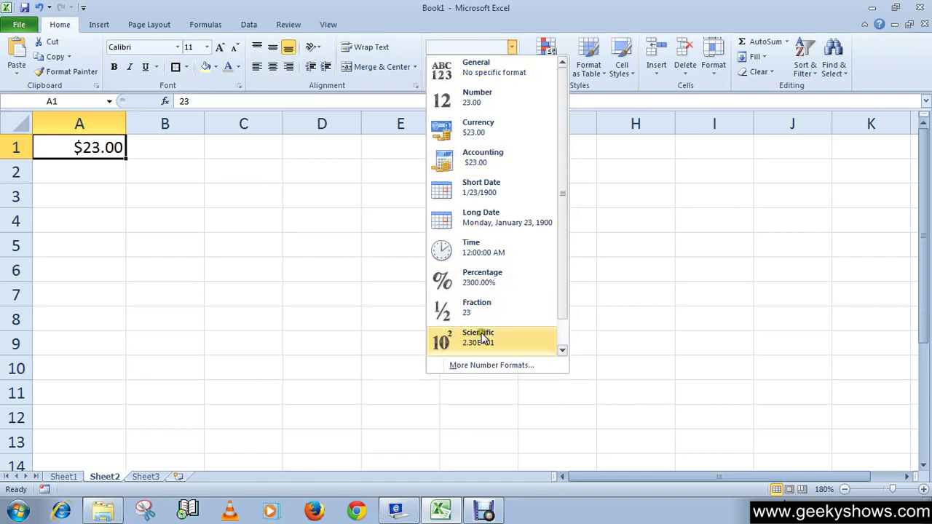
In Format Cells, set A1's currency symbol to ¥ Japanese so it shows ¥23.00
click(530, 371)
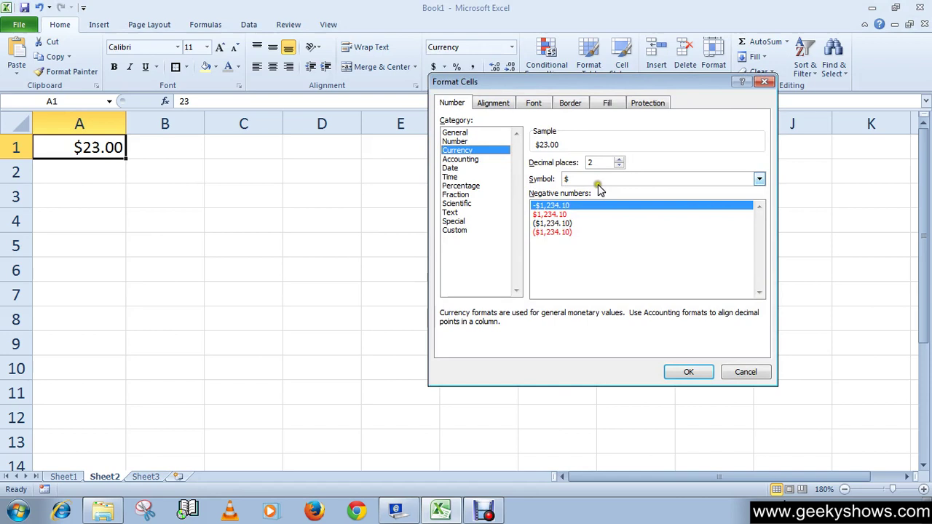
click(758, 180)
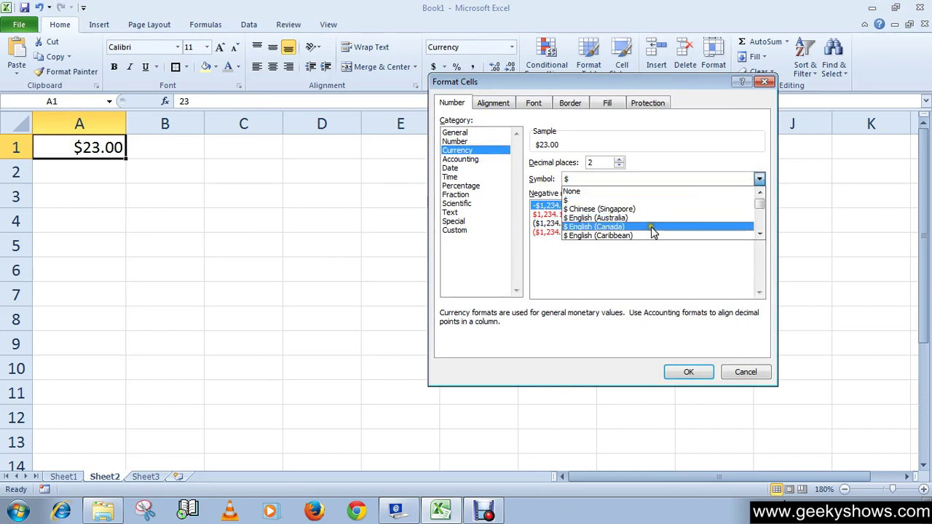
scroll(655, 231, down, 4)
scroll(650, 228, down, 4)
scroll(650, 233, down, 4)
scroll(650, 233, down, 4)
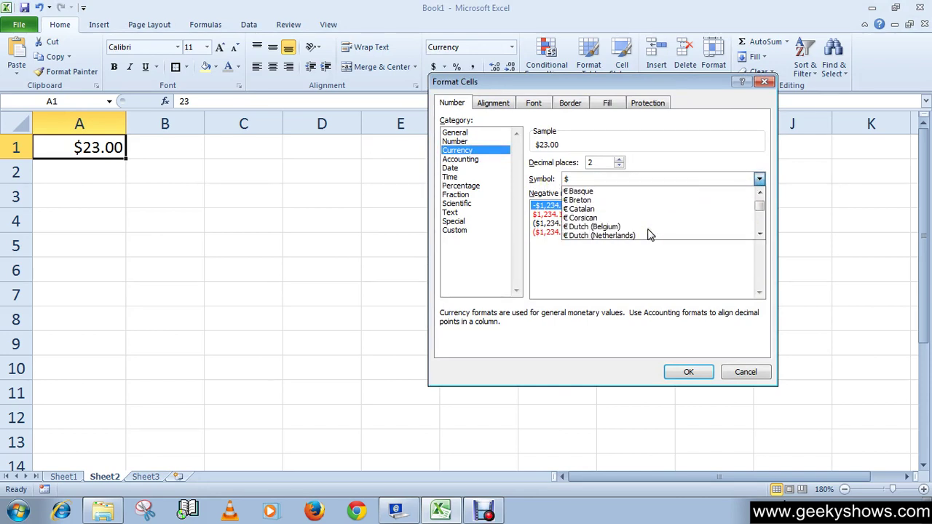
scroll(650, 233, up, 1)
scroll(650, 233, up, 2)
scroll(650, 233, up, 1)
scroll(650, 233, up, 1)
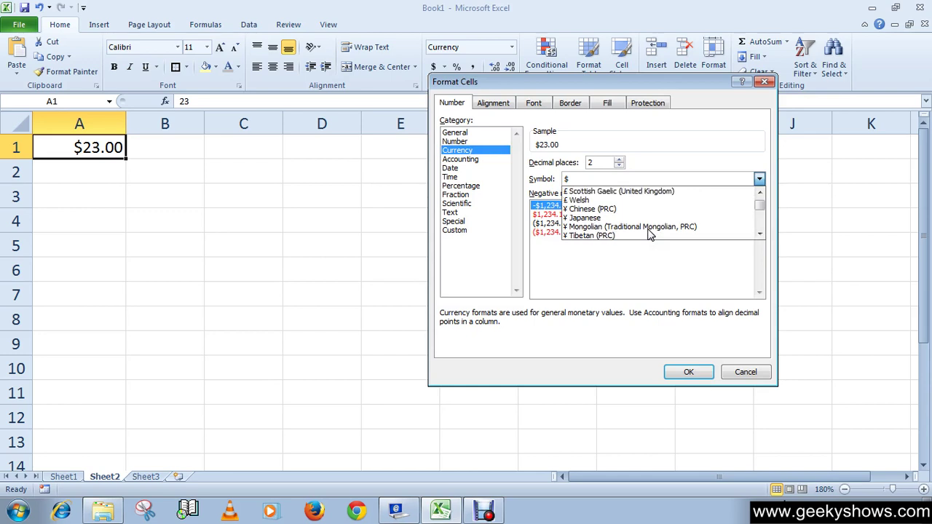
scroll(650, 233, down, 1)
scroll(650, 233, up, 1)
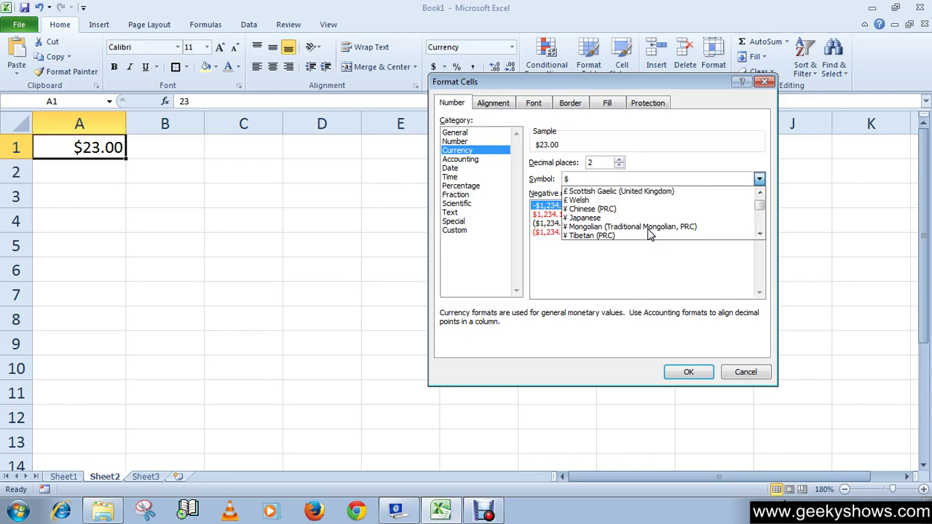
click(590, 219)
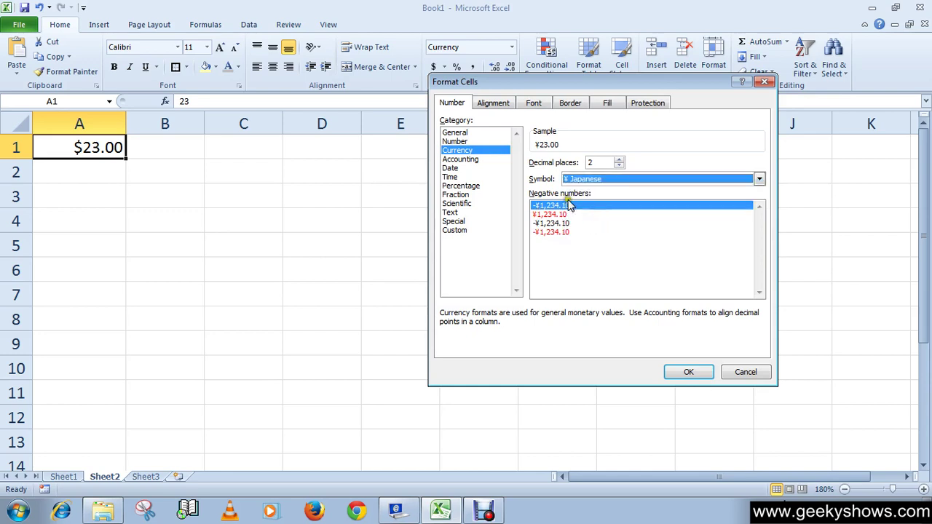
click(684, 368)
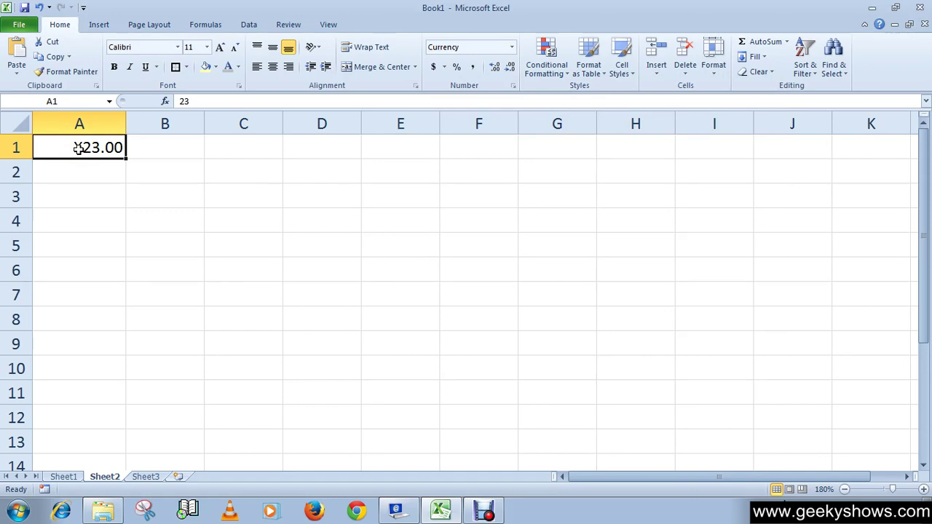
Give A1 Short Date format and edit its value to 1/23/2014
click(512, 46)
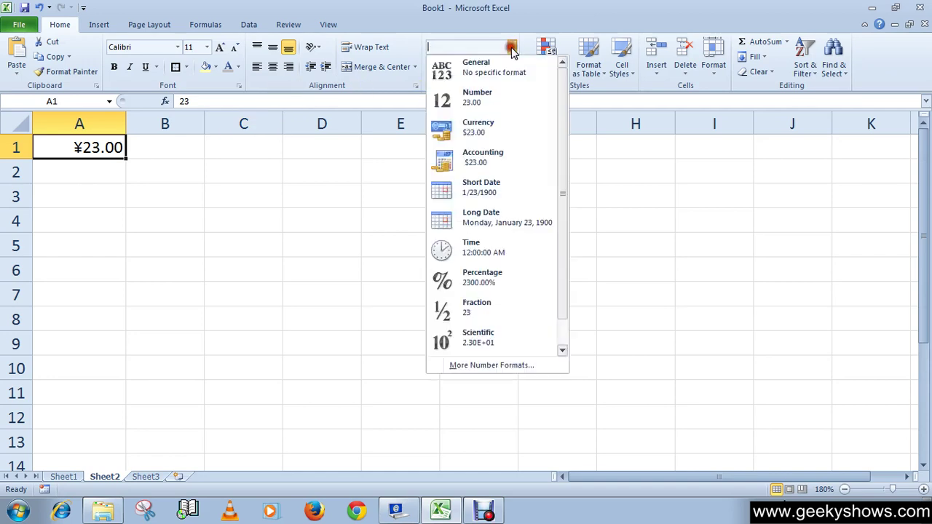
click(497, 195)
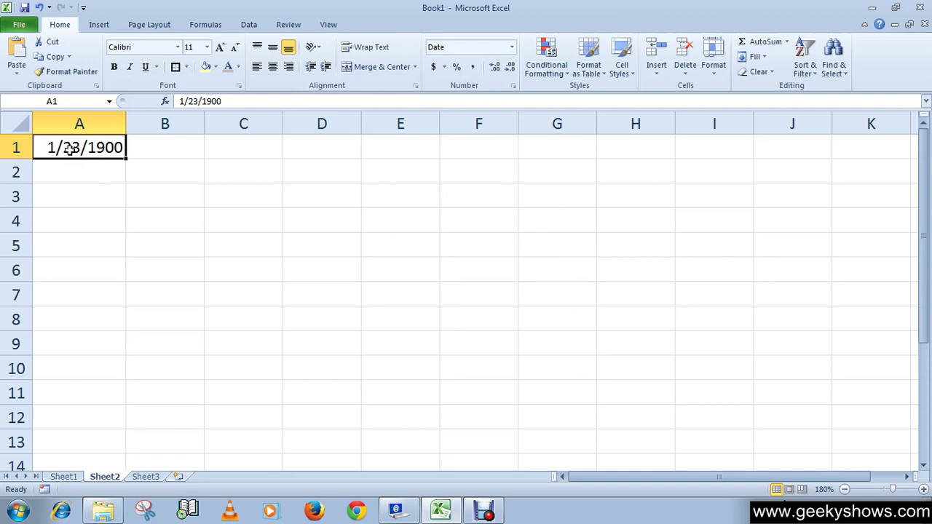
click(231, 102)
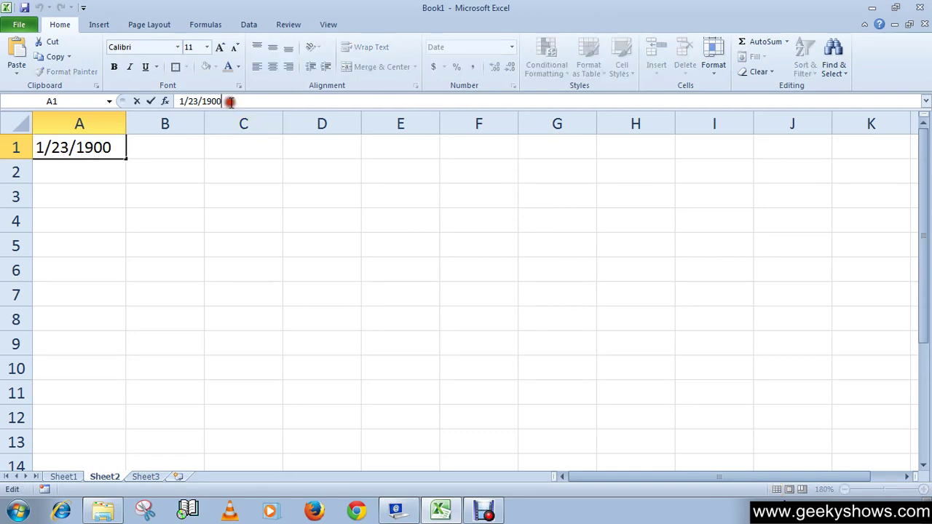
key(BackSpace)
text(2014)
click(146, 171)
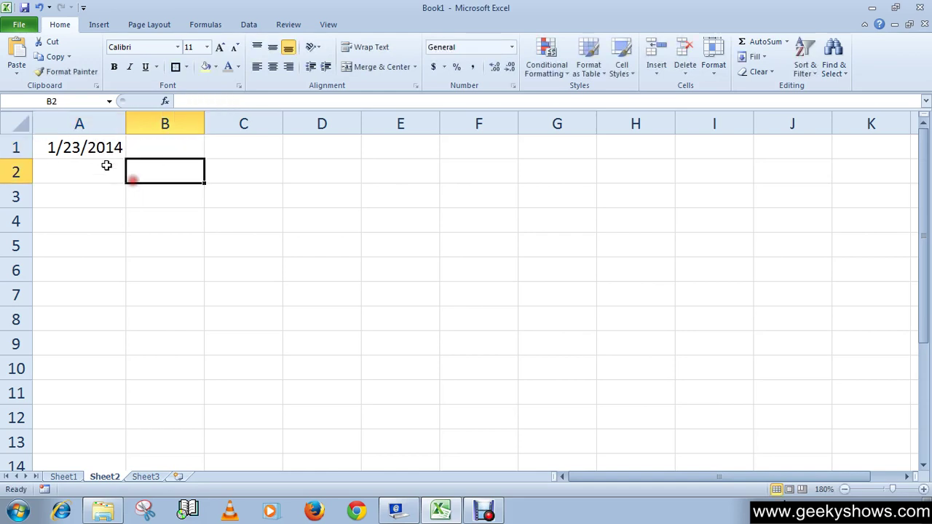
click(47, 153)
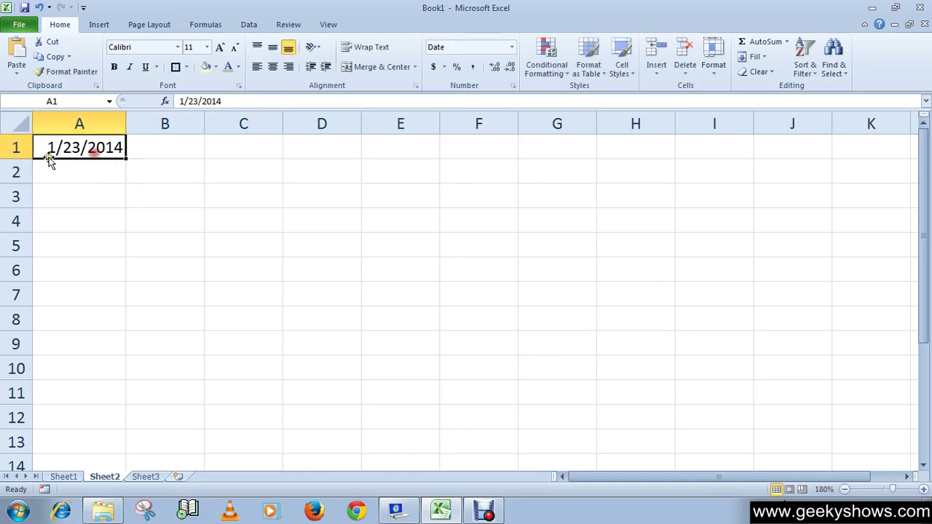
In Format Cells, preview date types for A1, including day-month-year and 3/14/01
click(511, 47)
click(476, 367)
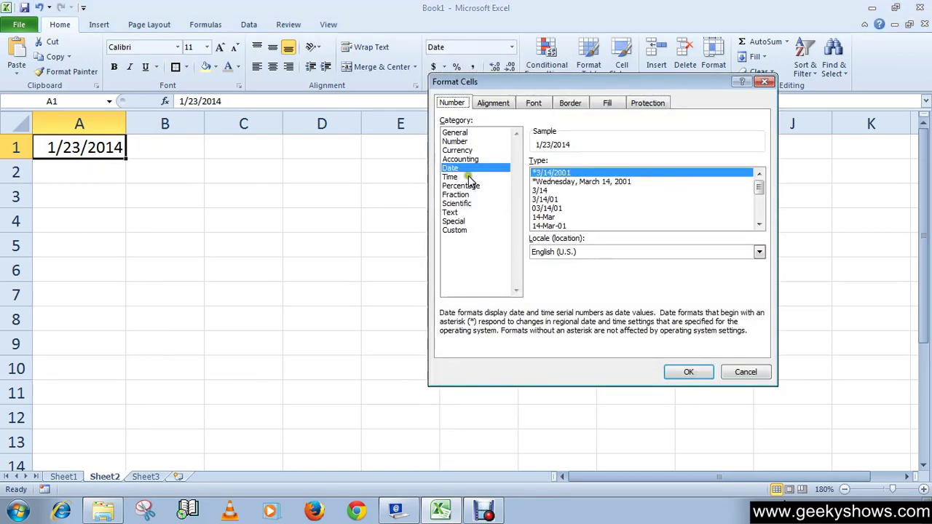
click(597, 182)
click(557, 190)
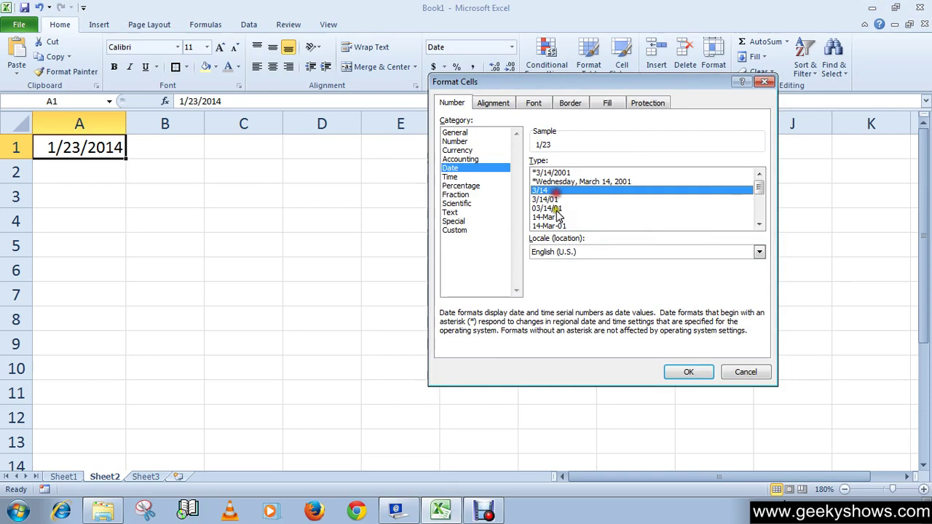
click(564, 225)
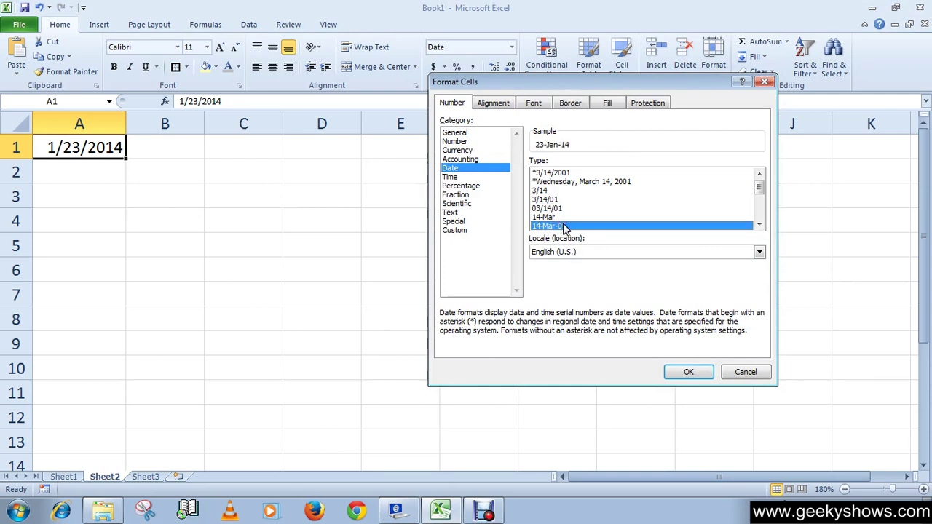
click(567, 191)
click(548, 199)
click(546, 208)
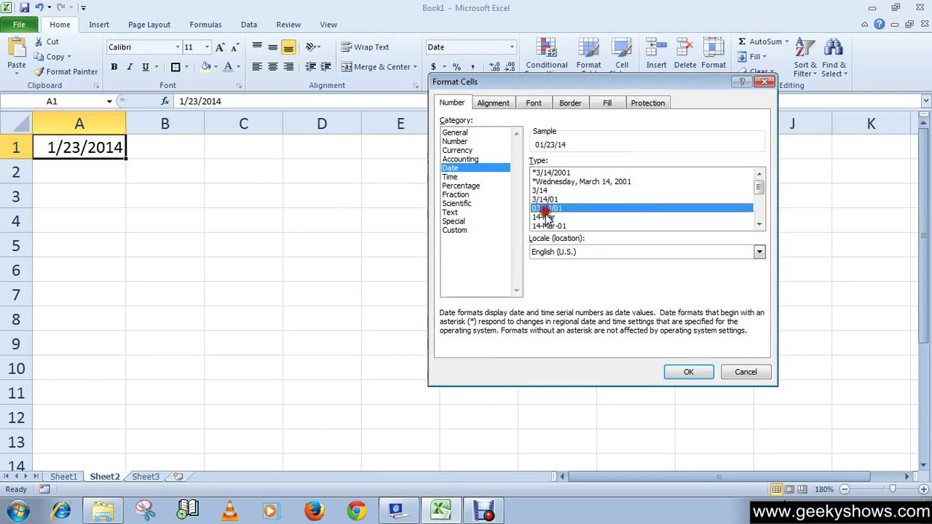
click(550, 226)
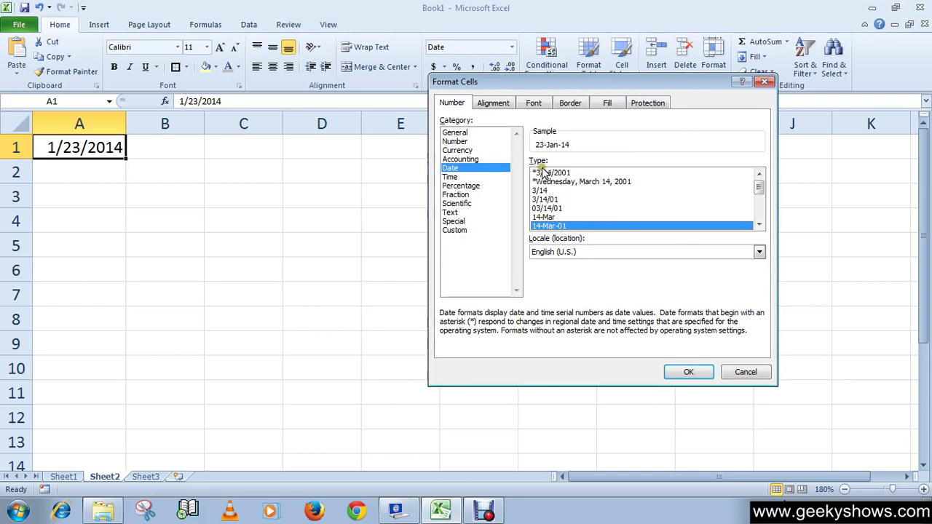
click(555, 199)
click(552, 217)
click(566, 200)
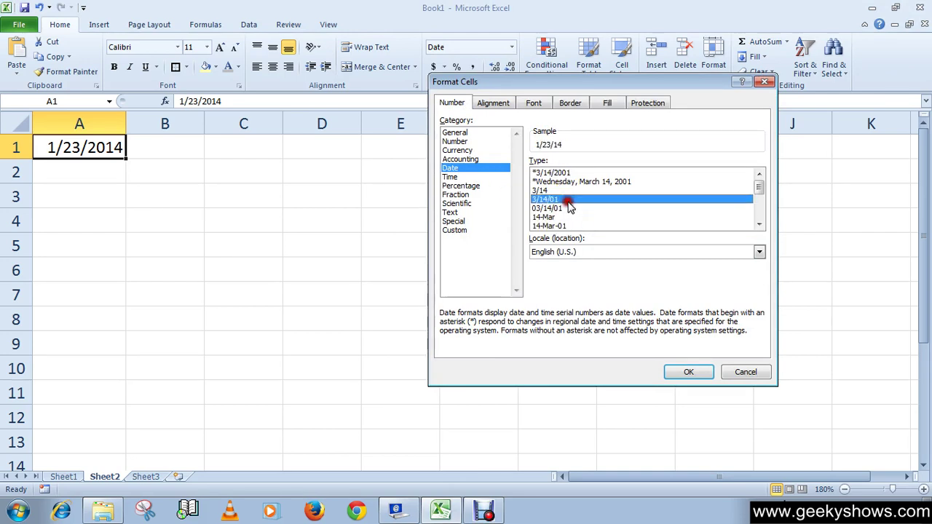
Settle on the 3/14/01 date type so A1 reads 1/23/14
click(758, 206)
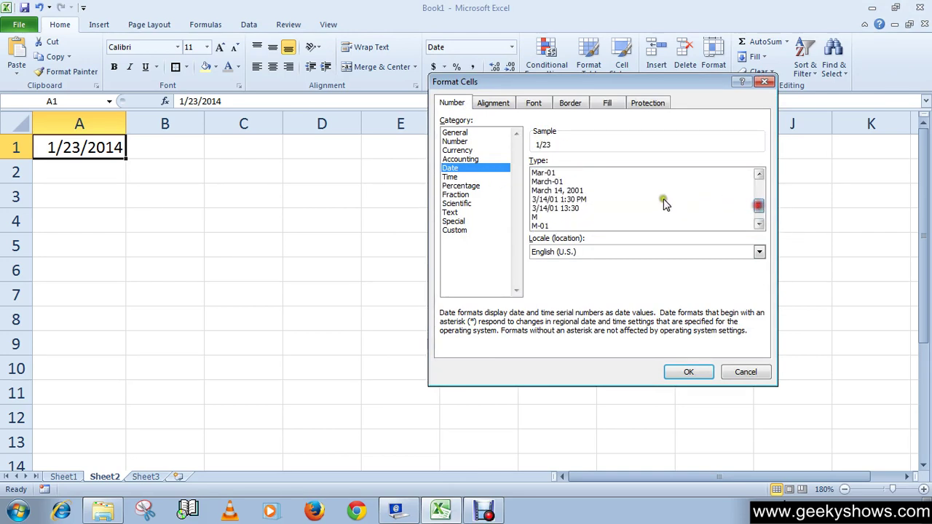
click(593, 191)
click(548, 173)
scroll(561, 213, up, 3)
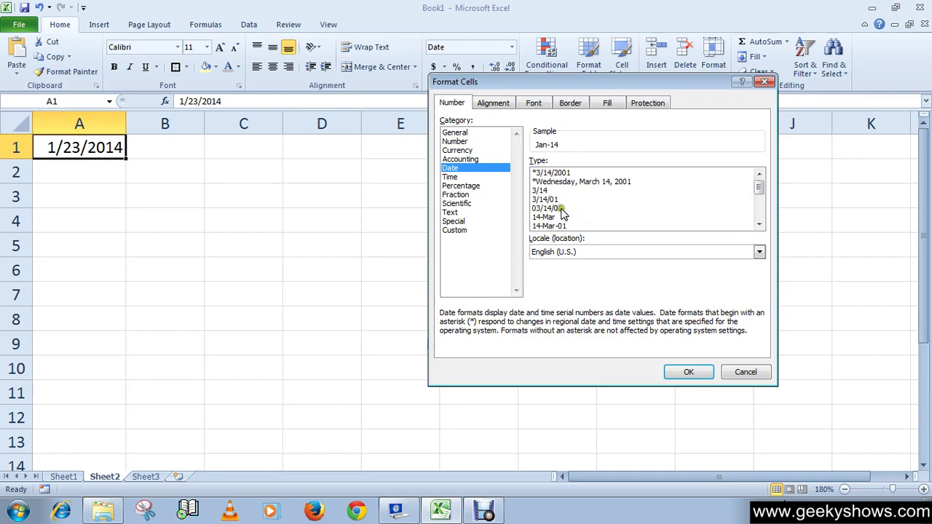
click(548, 191)
click(548, 199)
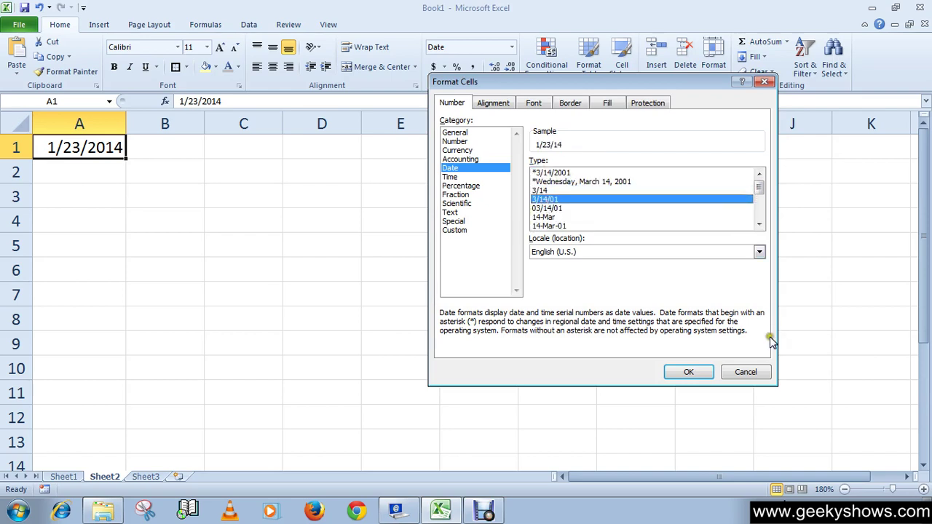
click(683, 373)
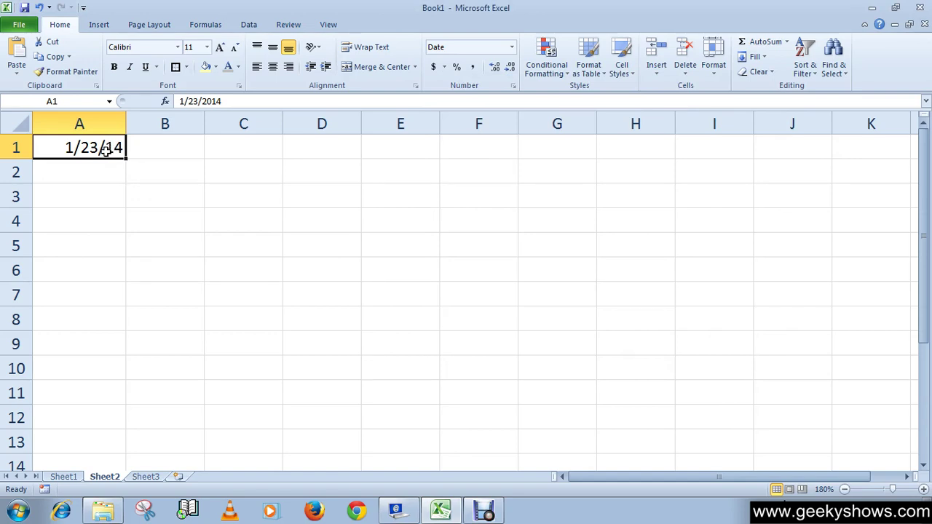
Apply Long Date to A1, then delete its date
click(512, 48)
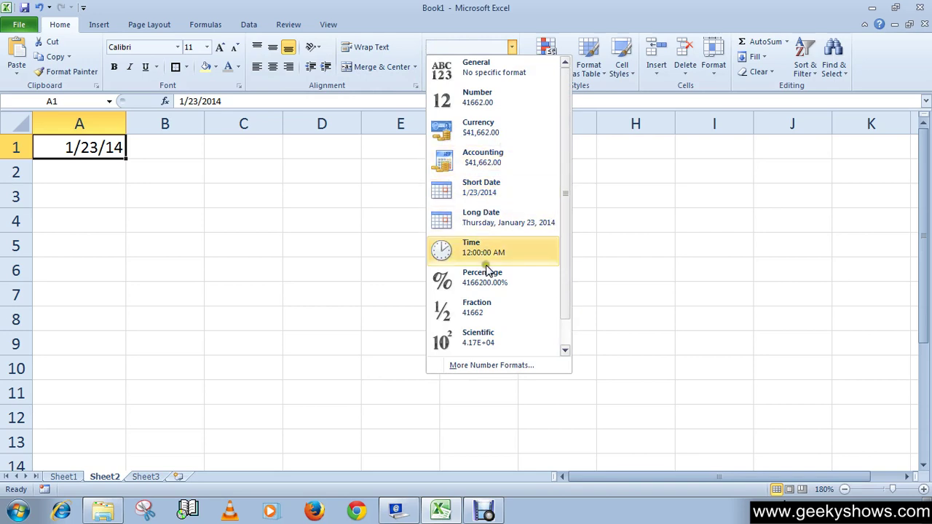
click(506, 222)
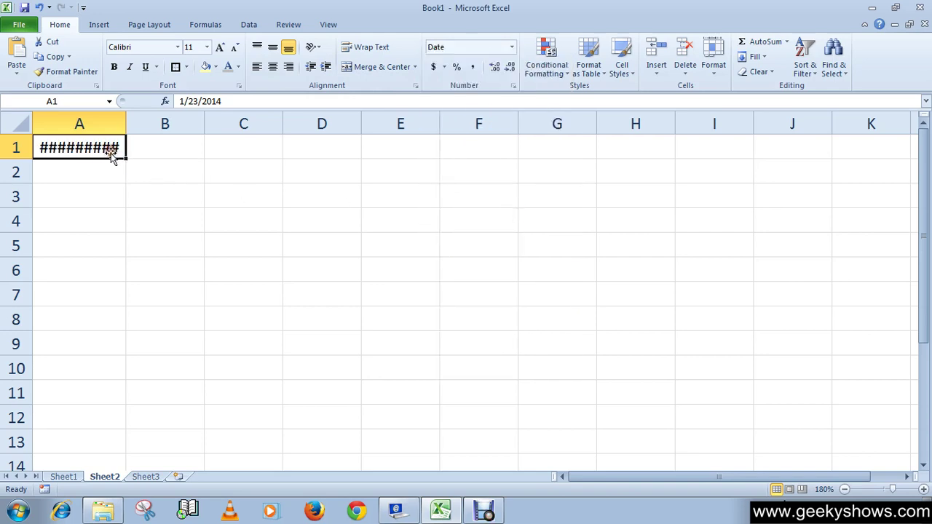
click(95, 178)
click(109, 149)
key(Delete)
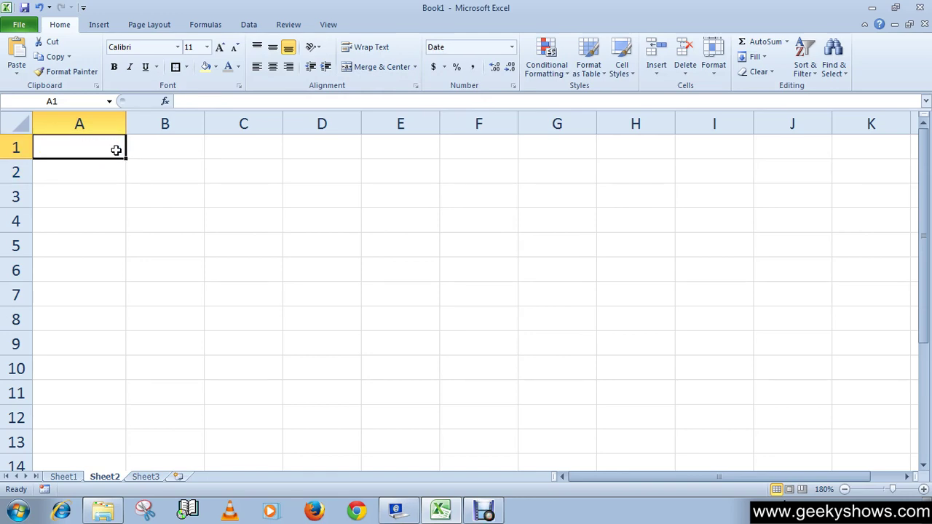
Enter 23 in A1 as a test, then clear A1 again
text(23)
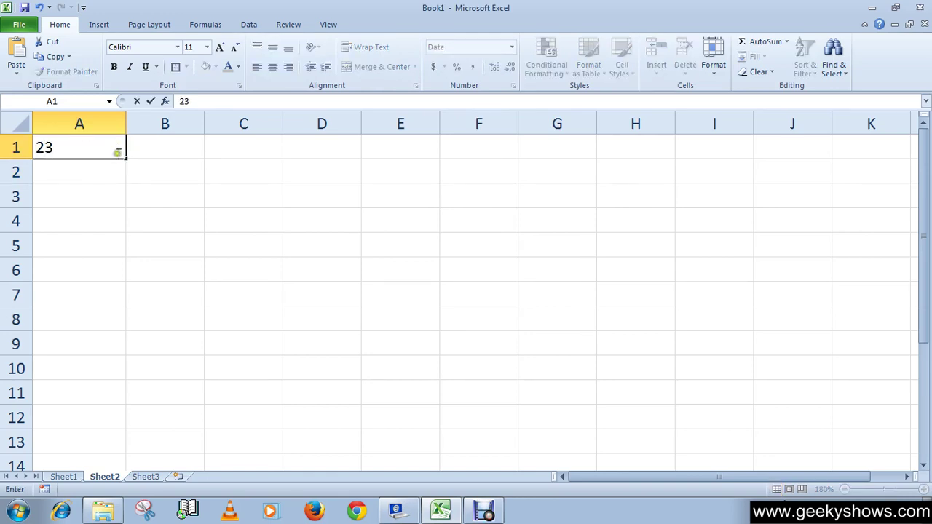
click(109, 186)
click(110, 149)
click(171, 149)
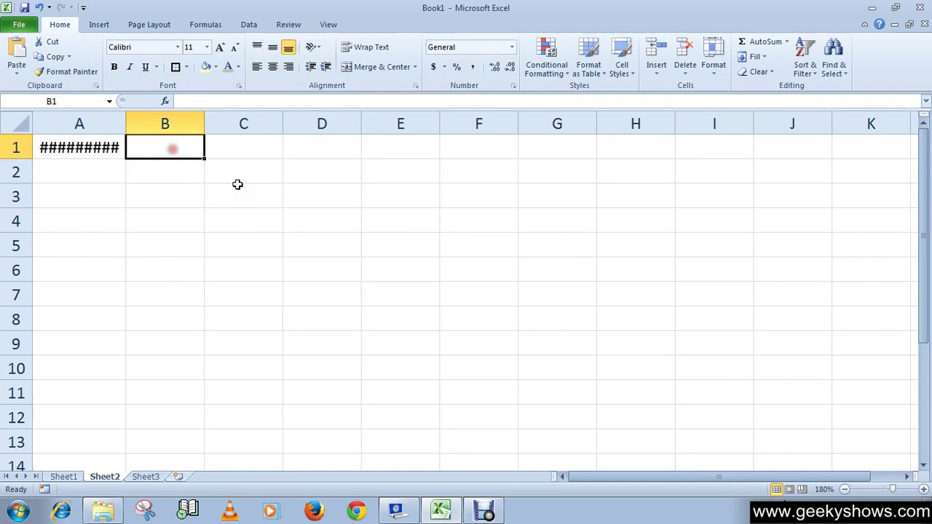
click(87, 152)
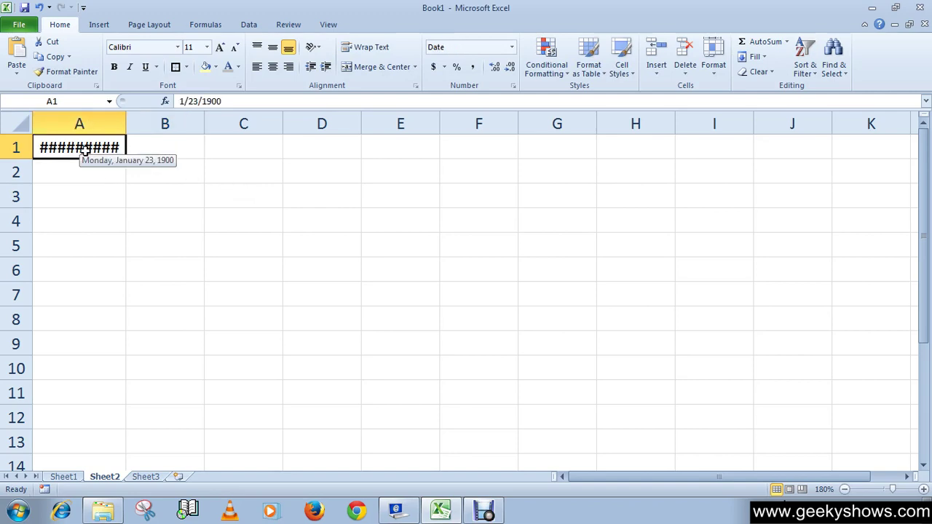
key(Delete)
Enter 23 in B2 and format it as Long Date, reading Monday, January 23, 1900
click(164, 154)
click(164, 182)
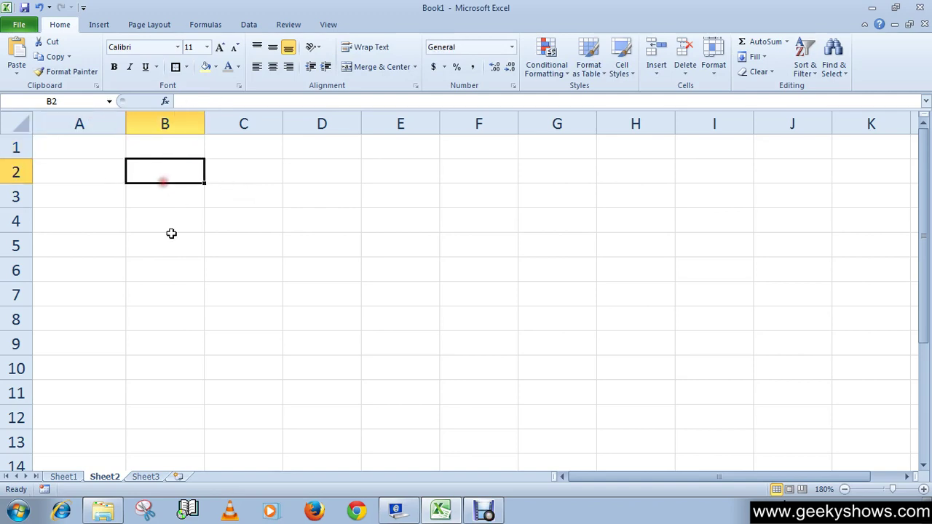
text(23)
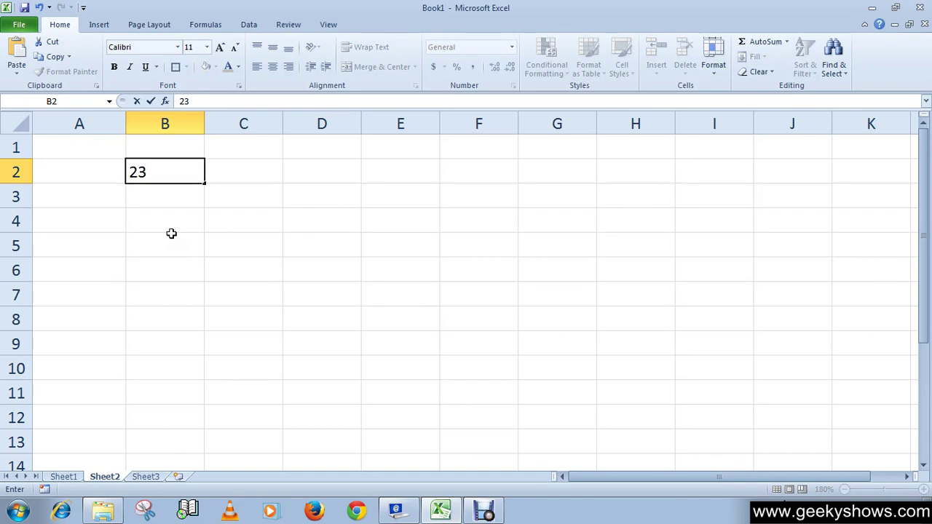
click(171, 232)
click(173, 173)
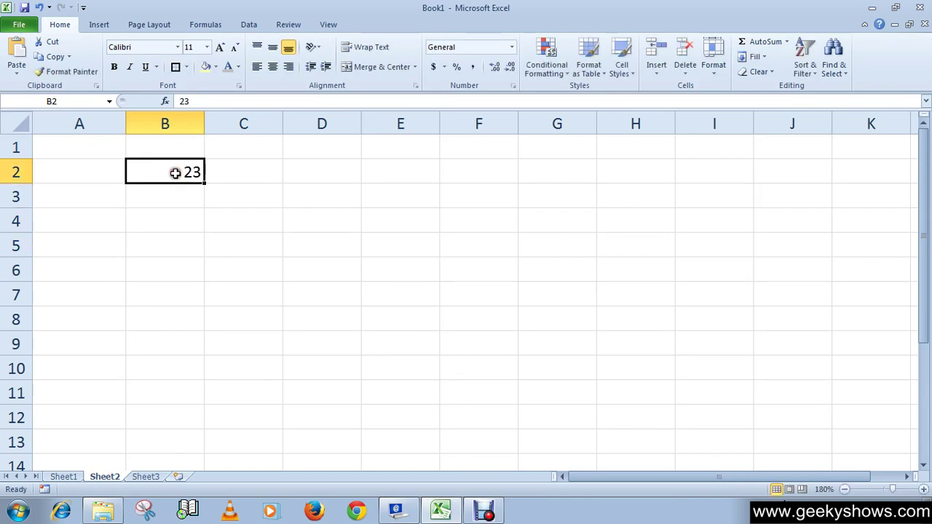
click(516, 48)
click(489, 218)
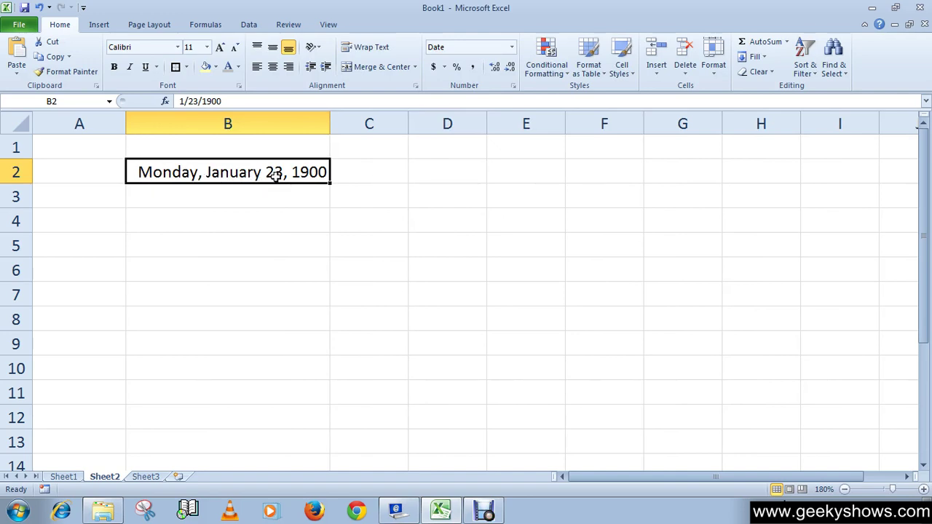
Edit B2's year to 2014 in the formula bar, giving Thursday, January 23, 2014
click(252, 103)
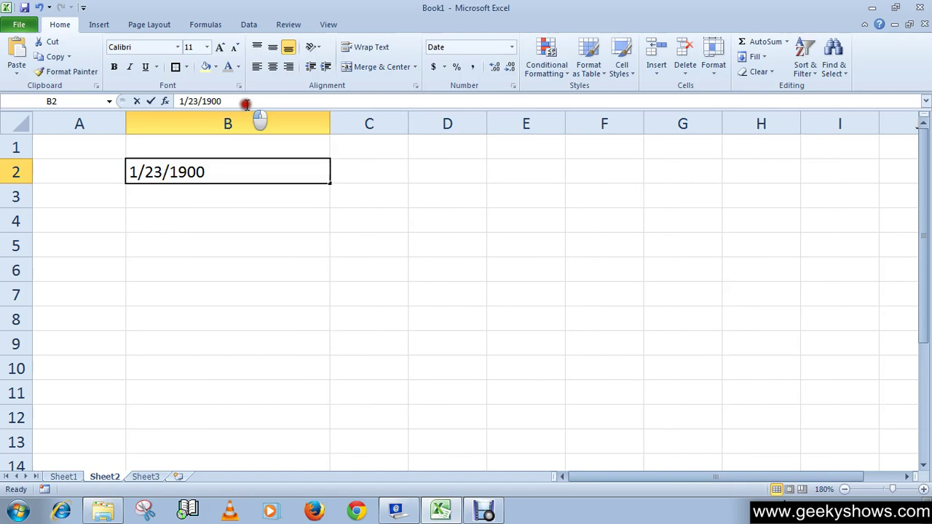
key(BackSpace)
key(BackSpace)
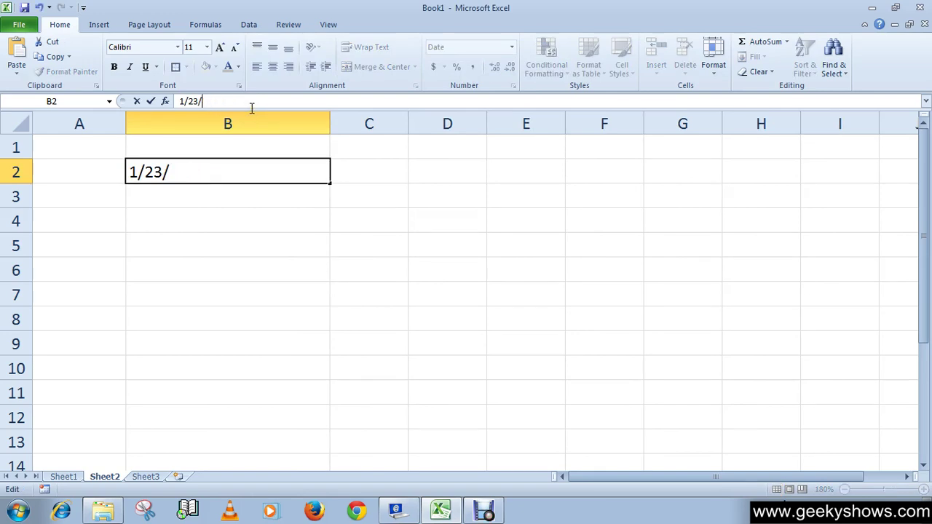
text(201)
text(4)
key(Return)
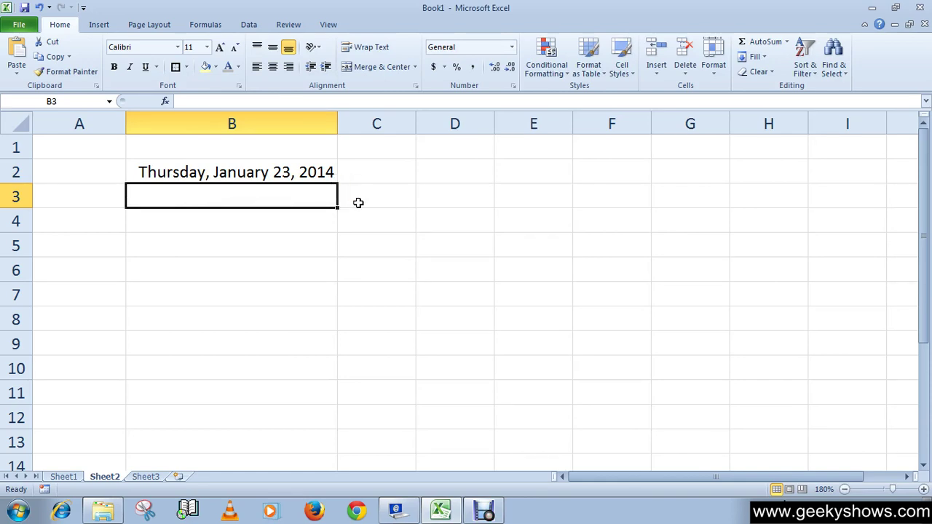
click(512, 48)
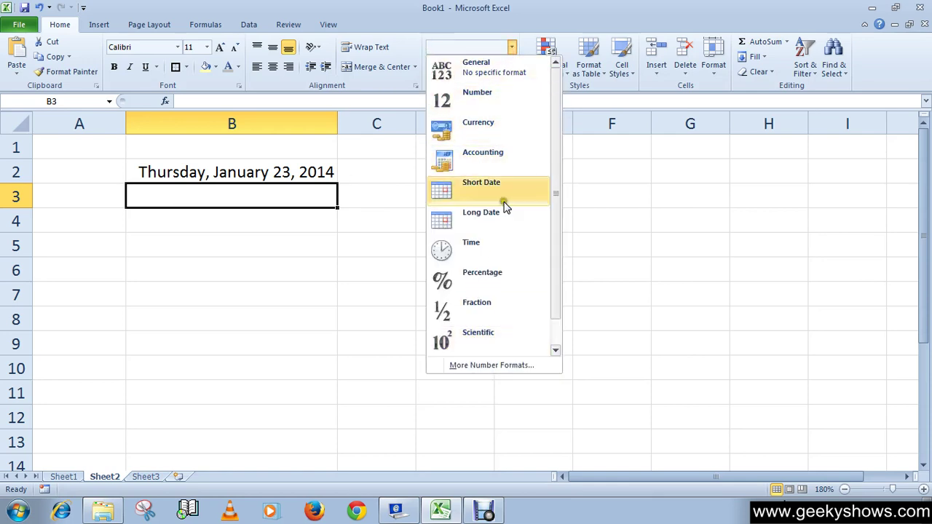
scroll(486, 219, down, 1)
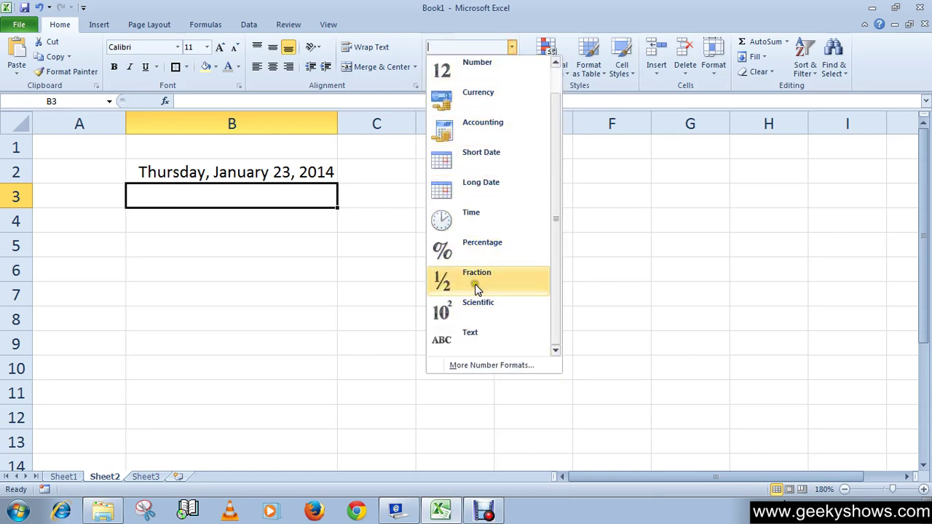
scroll(473, 343, up, 1)
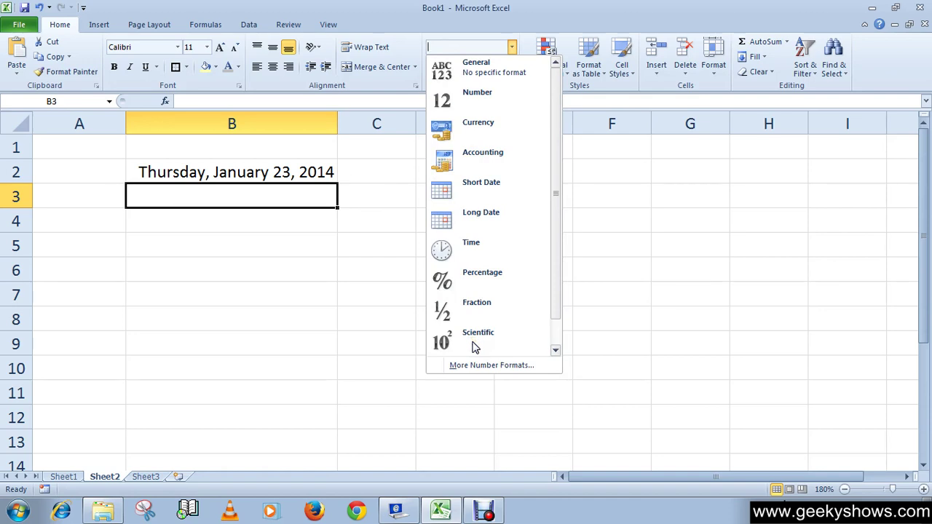
click(440, 8)
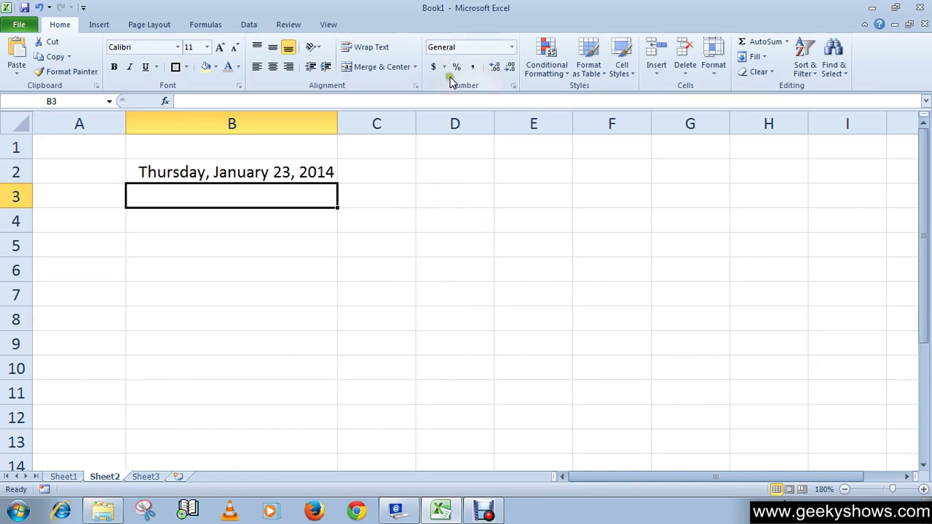
Enter 23 in B3 and 24 in B5, then reselect B5
click(316, 201)
text(23)
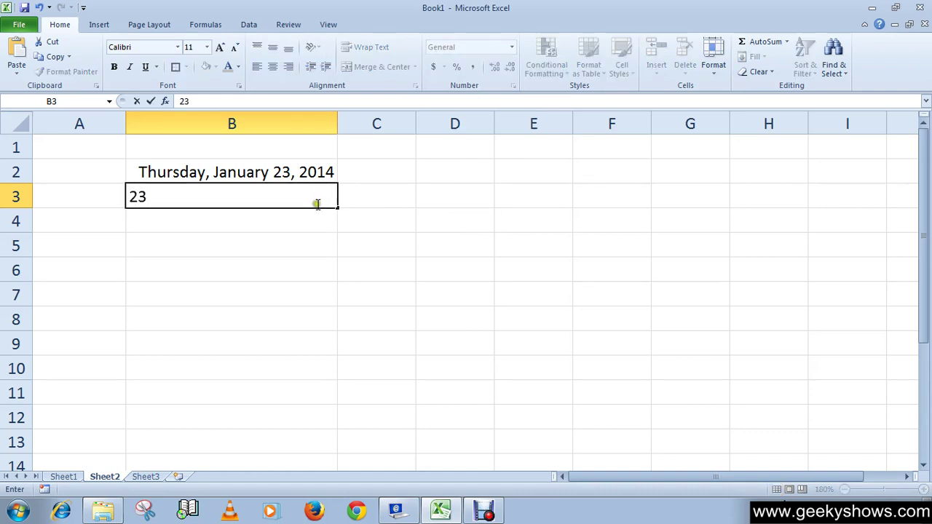
click(298, 248)
text(24)
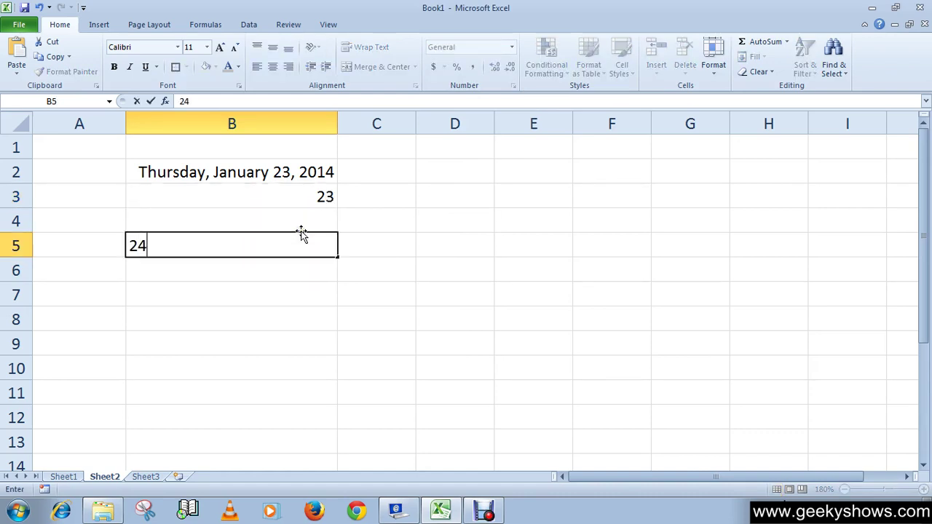
key(Return)
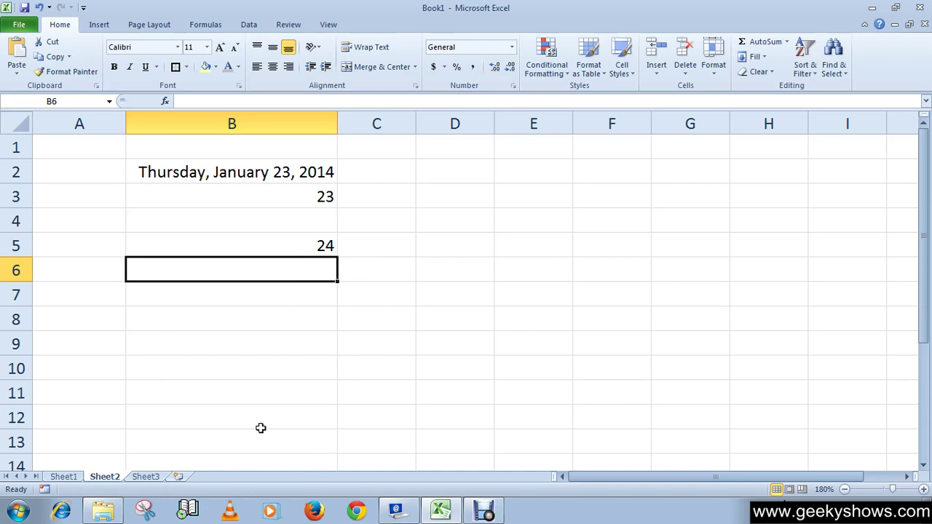
click(312, 246)
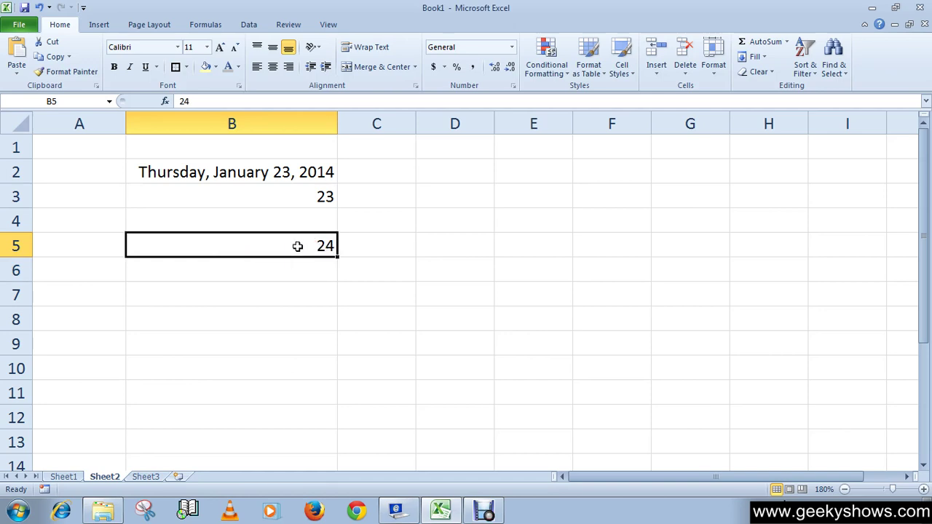
right_click(310, 246)
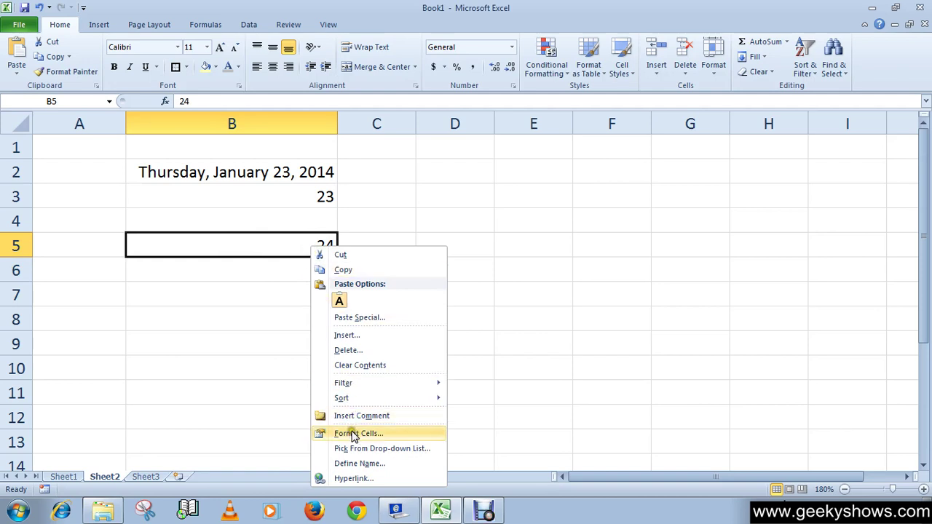
click(268, 251)
right_click(268, 252)
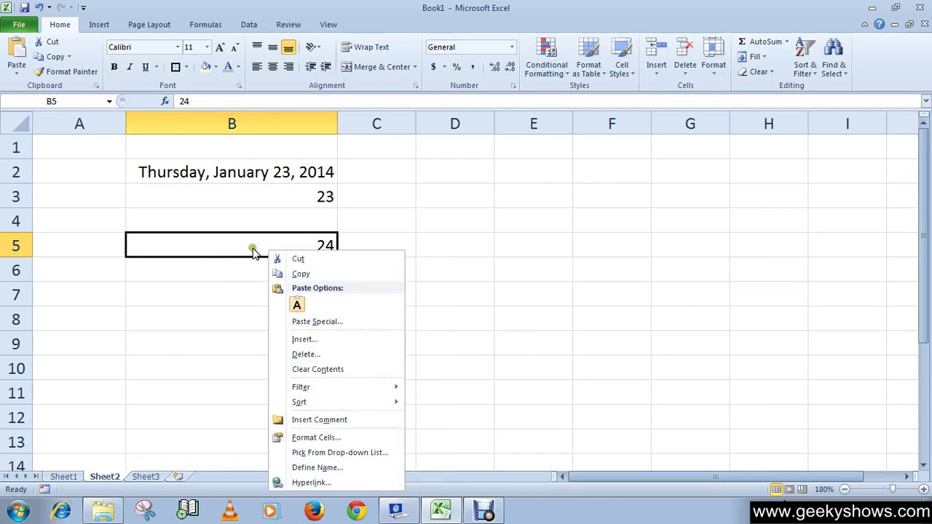
right_click(253, 250)
click(222, 270)
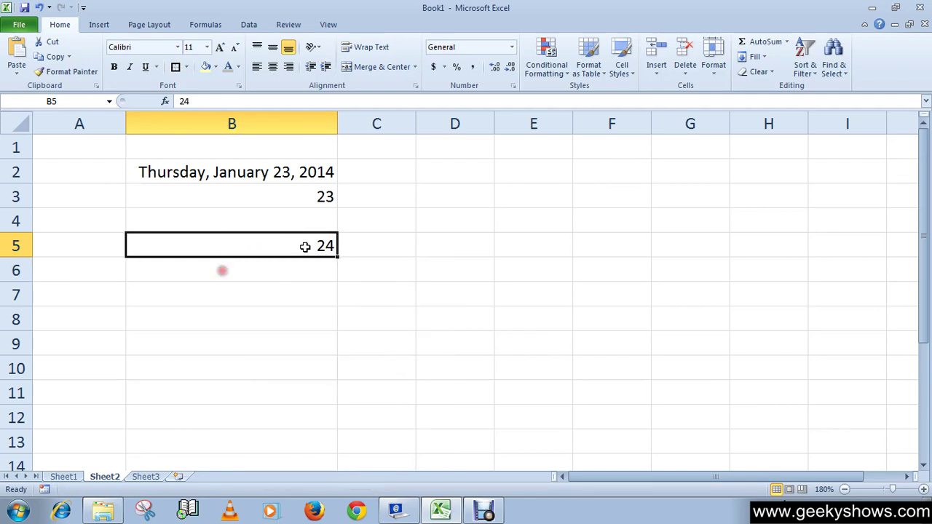
right_click(268, 247)
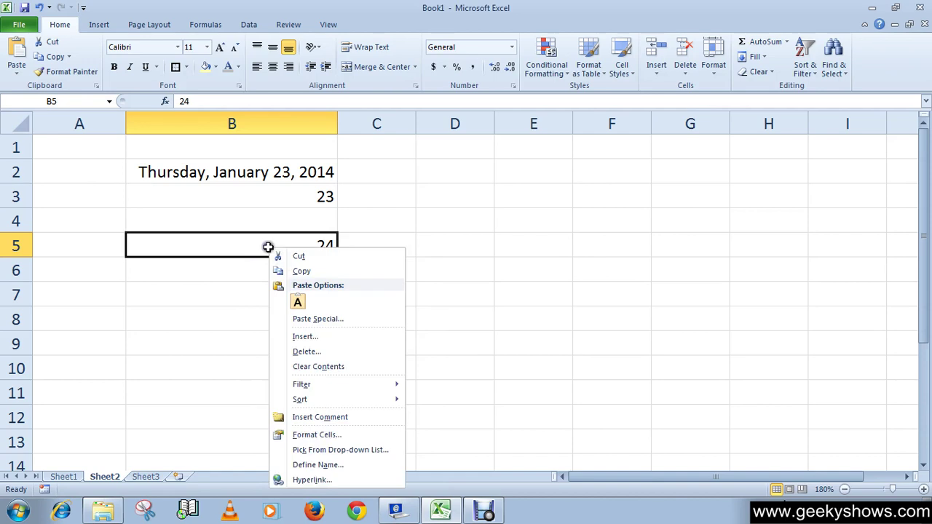
click(302, 435)
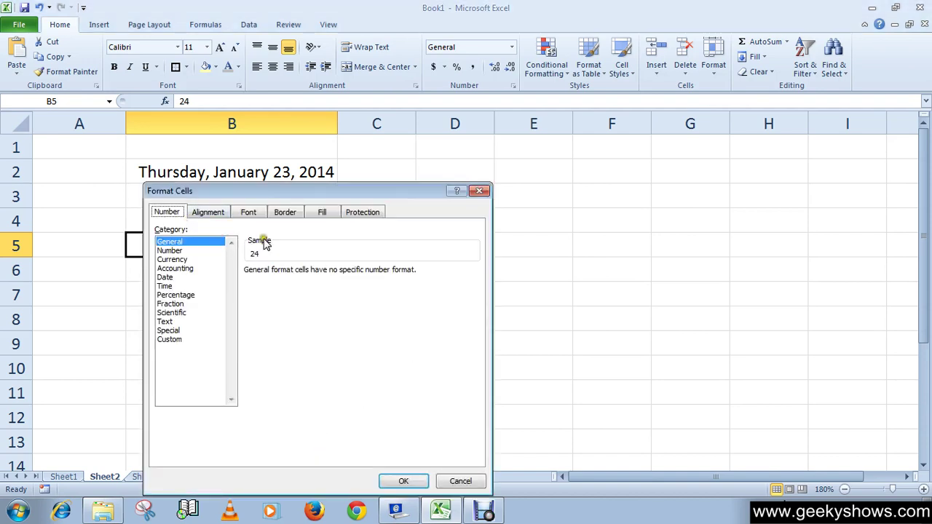
click(481, 192)
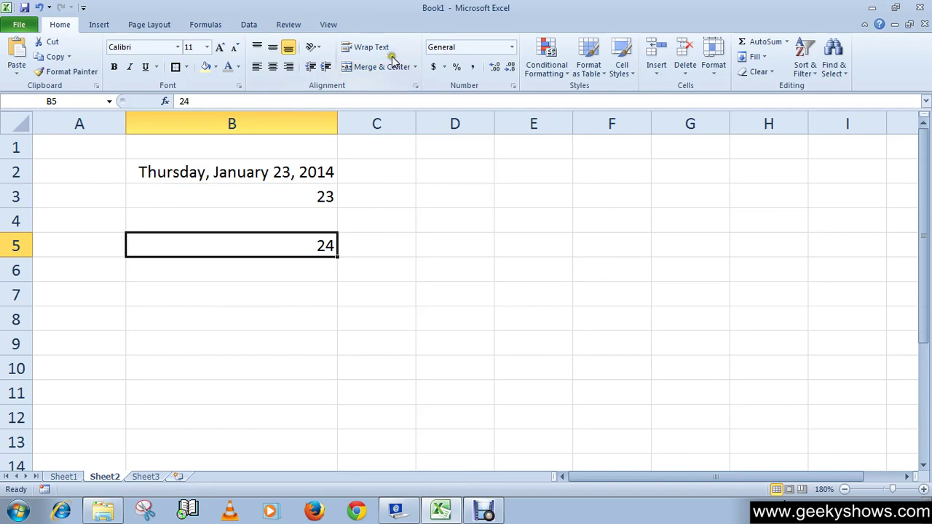
click(513, 47)
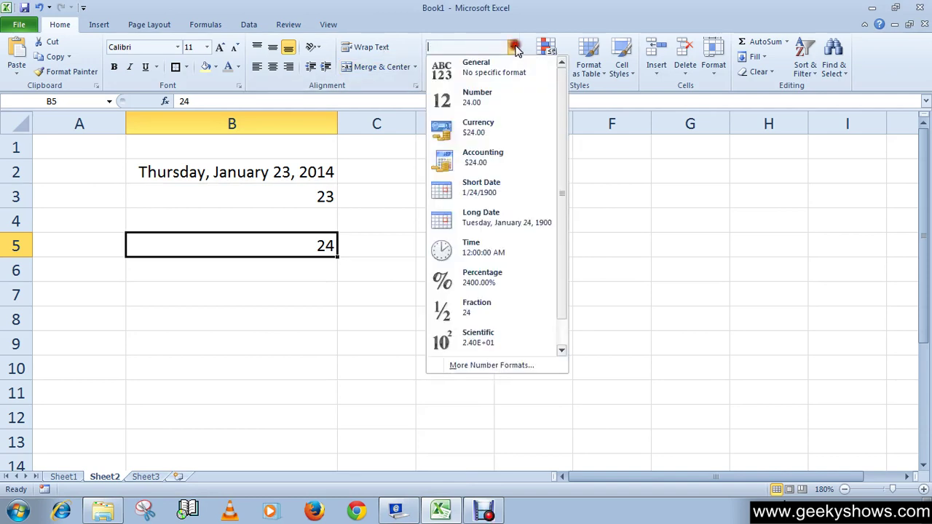
click(485, 364)
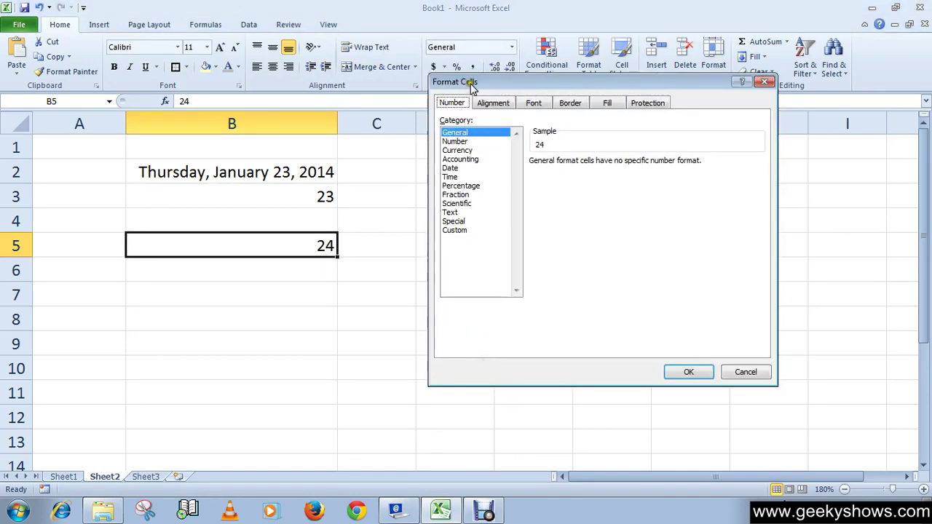
click(763, 82)
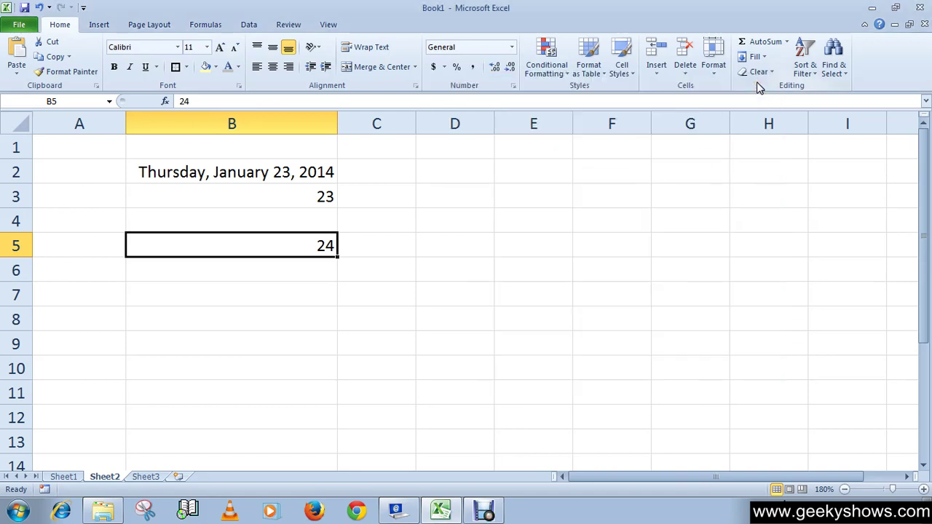
right_click(274, 245)
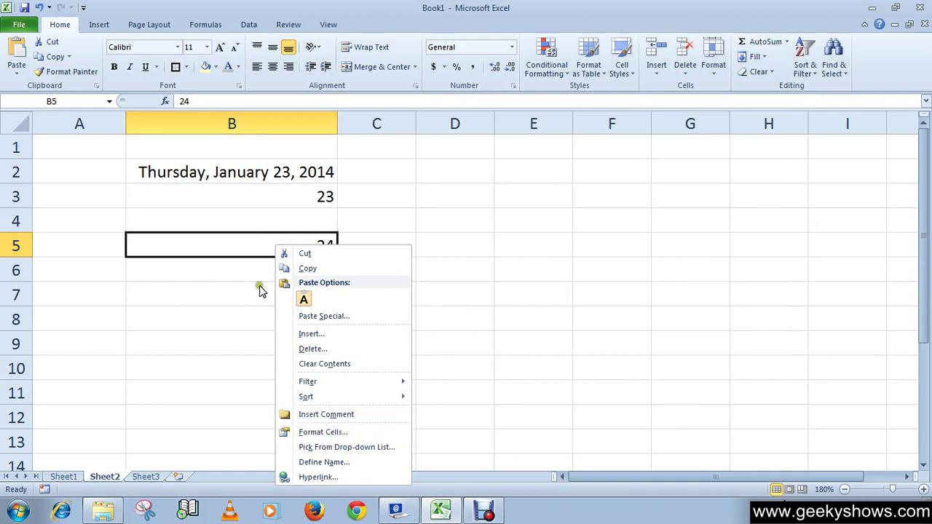
right_click(244, 248)
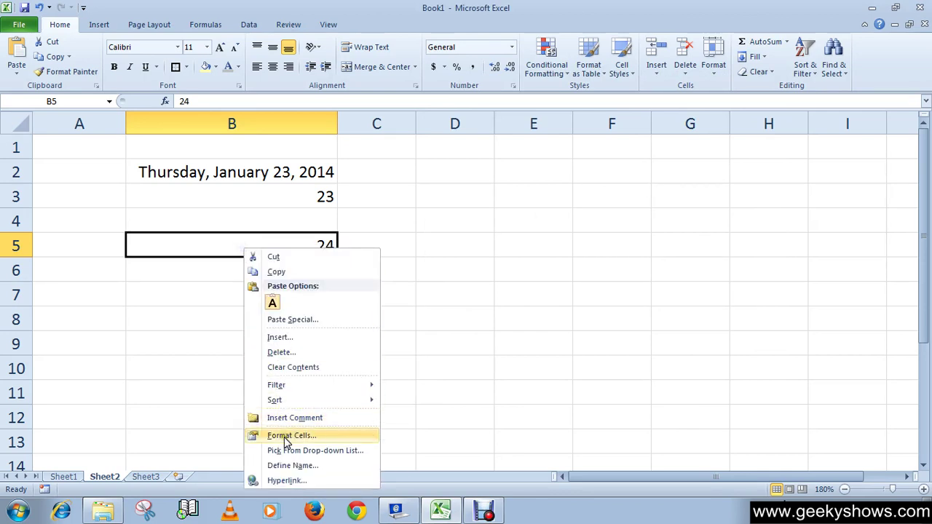
click(294, 437)
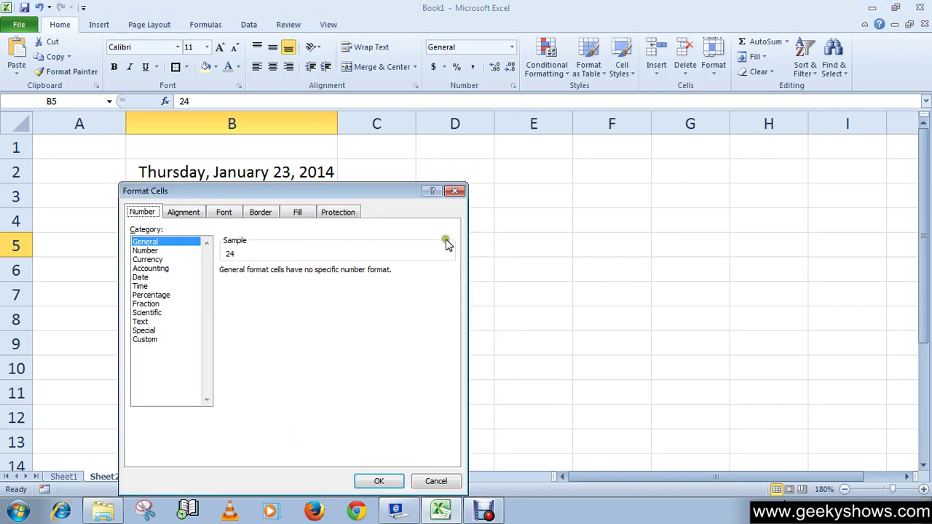
click(154, 251)
click(158, 267)
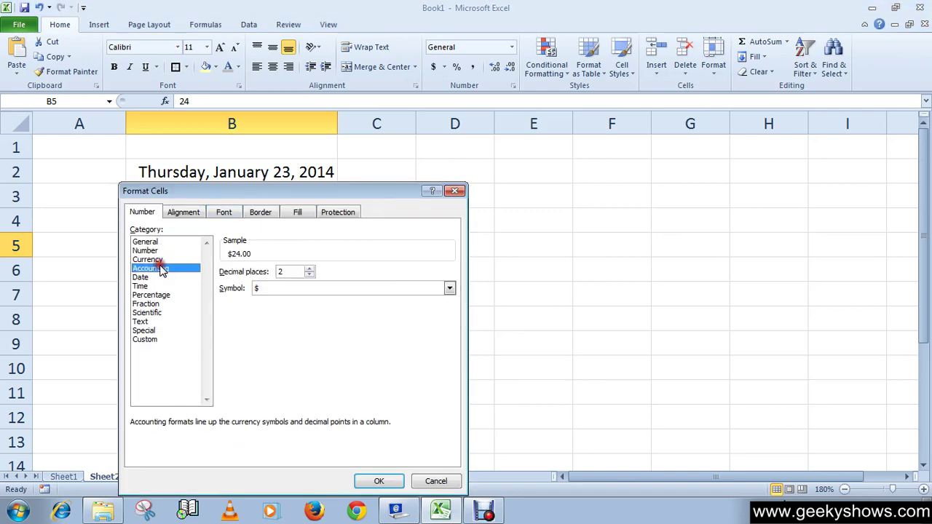
click(156, 252)
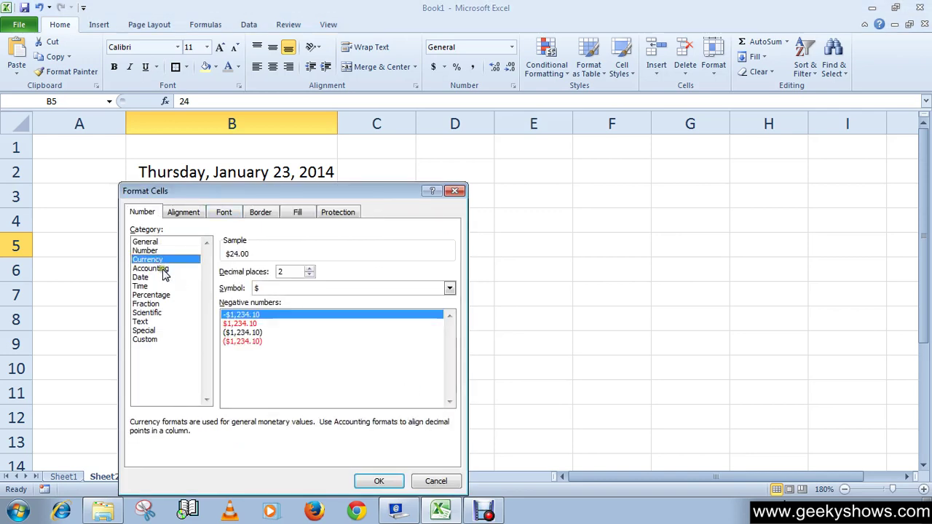
click(162, 270)
click(154, 278)
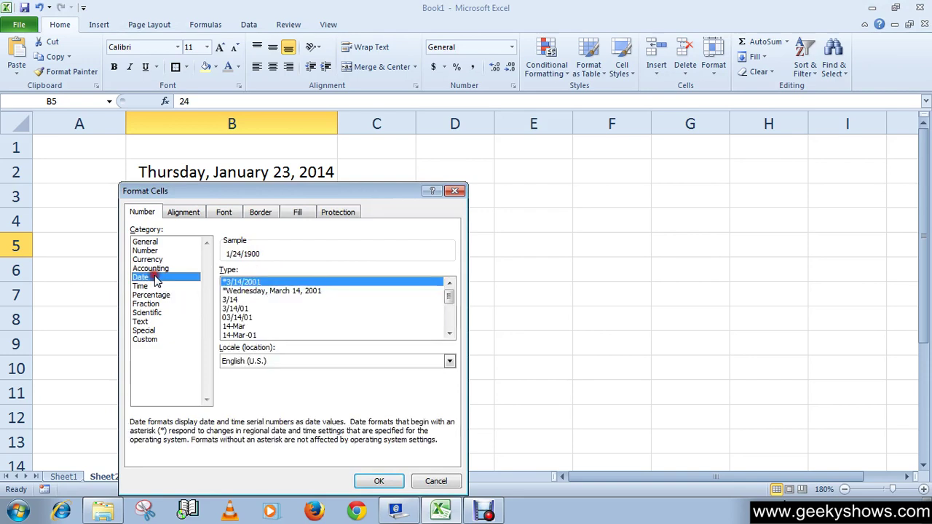
click(159, 287)
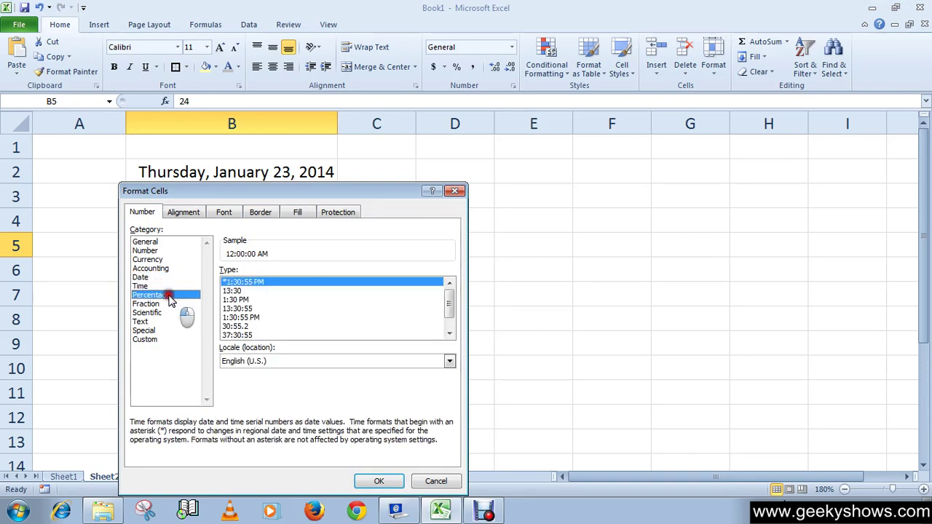
click(160, 295)
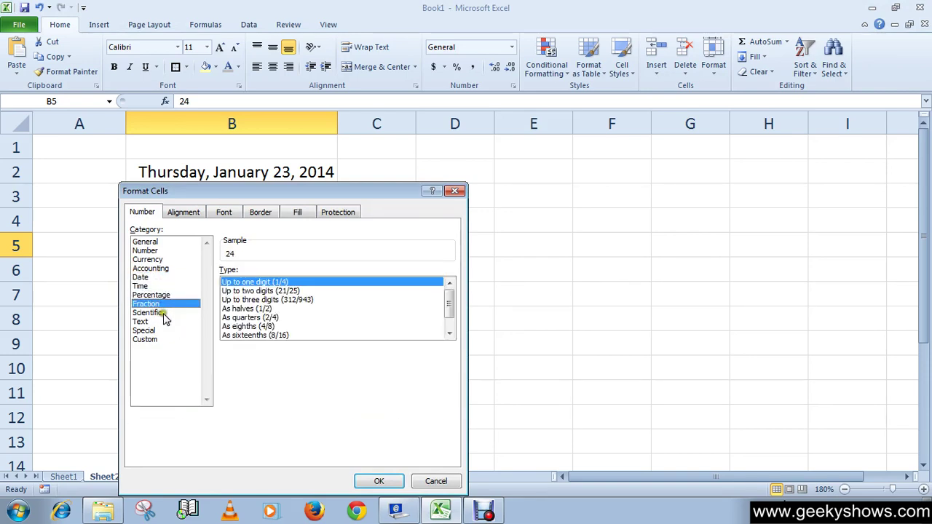
click(162, 313)
click(149, 320)
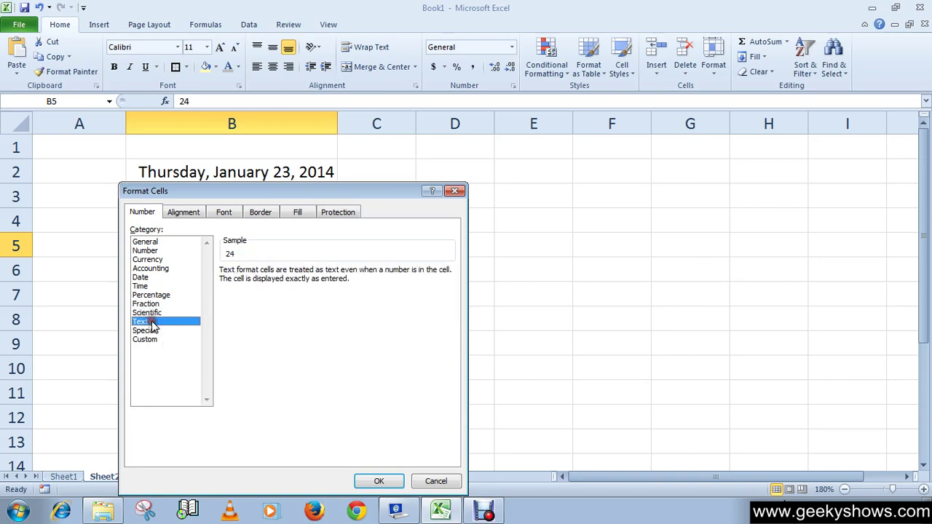
click(443, 481)
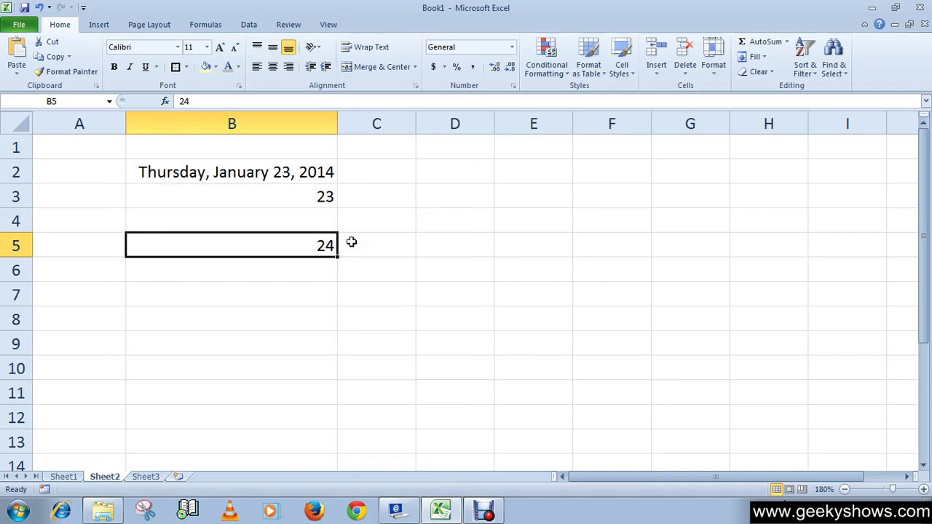